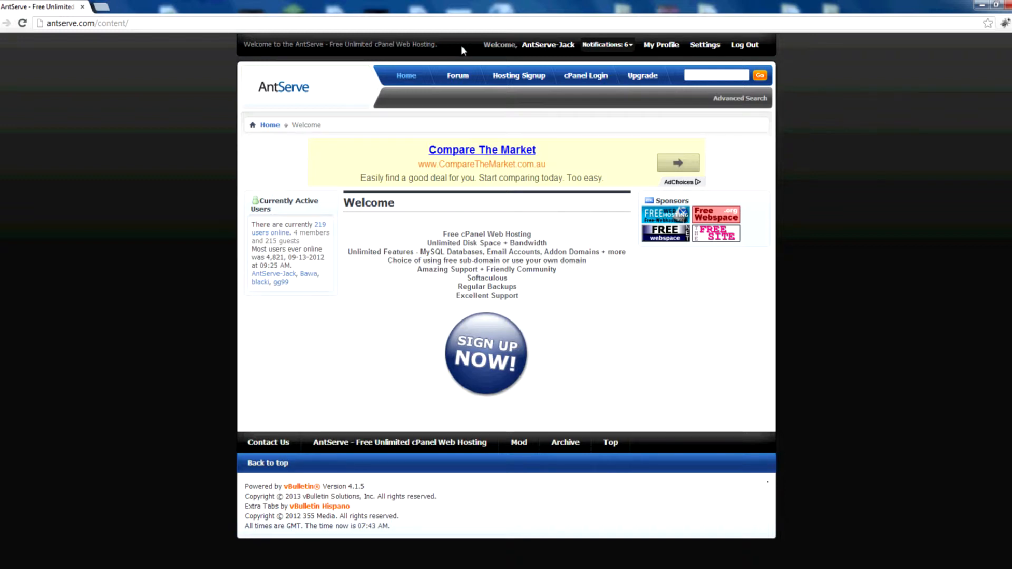
# Open the AntServe cPanel Login page listing each server's login links
pyautogui.click(592, 79)
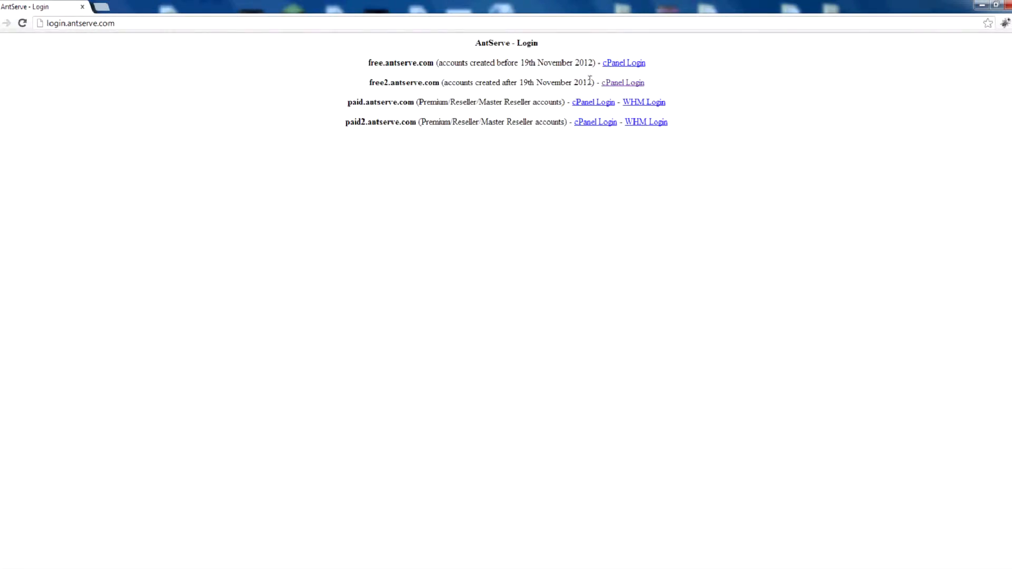
# Log in to cPanel on the free2 server with the account username and password
pyautogui.click(633, 84)
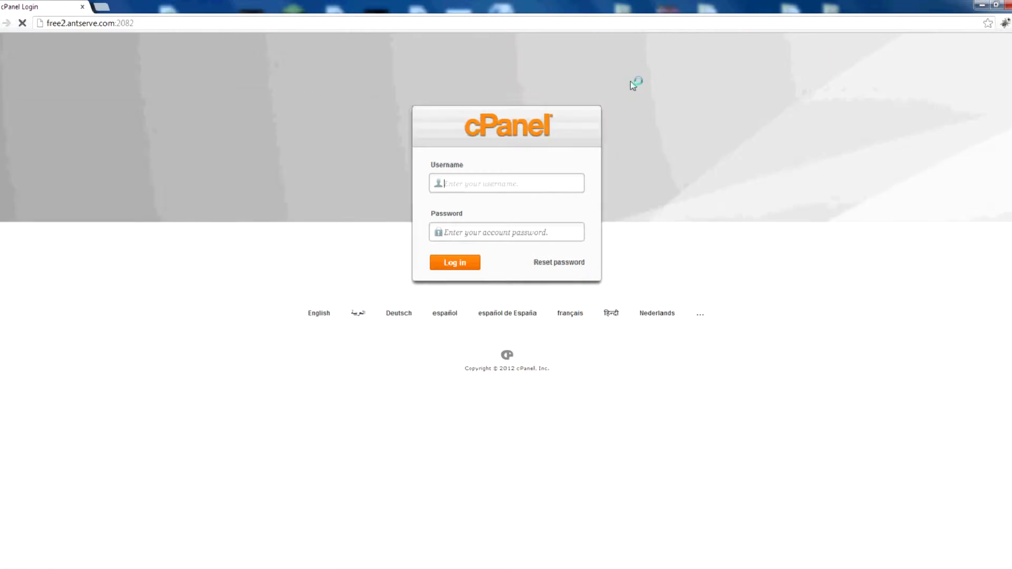
pyautogui.write('tools')
pyautogui.press('Tab')
pyautogui.write('********')
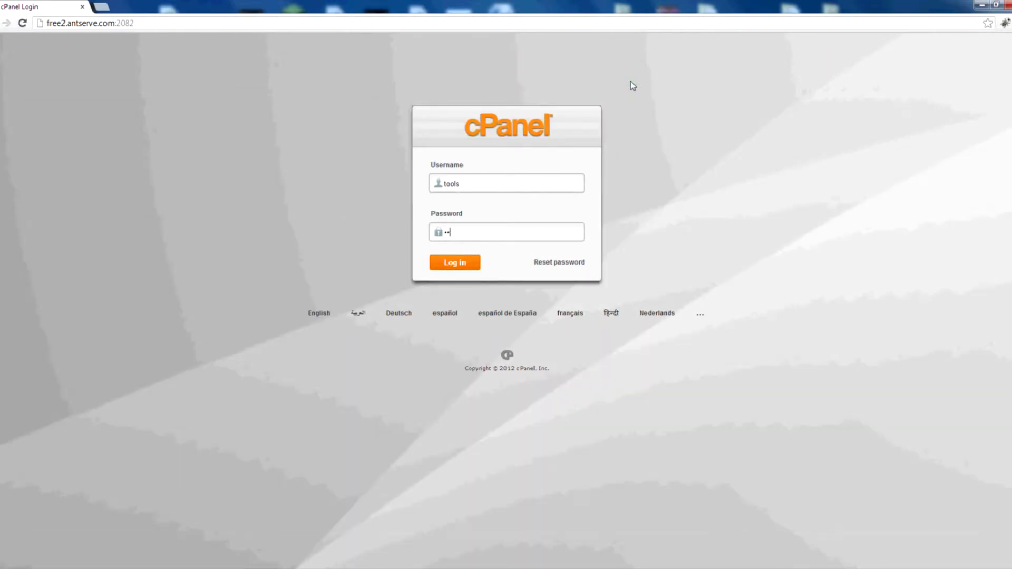
pyautogui.press('Return')
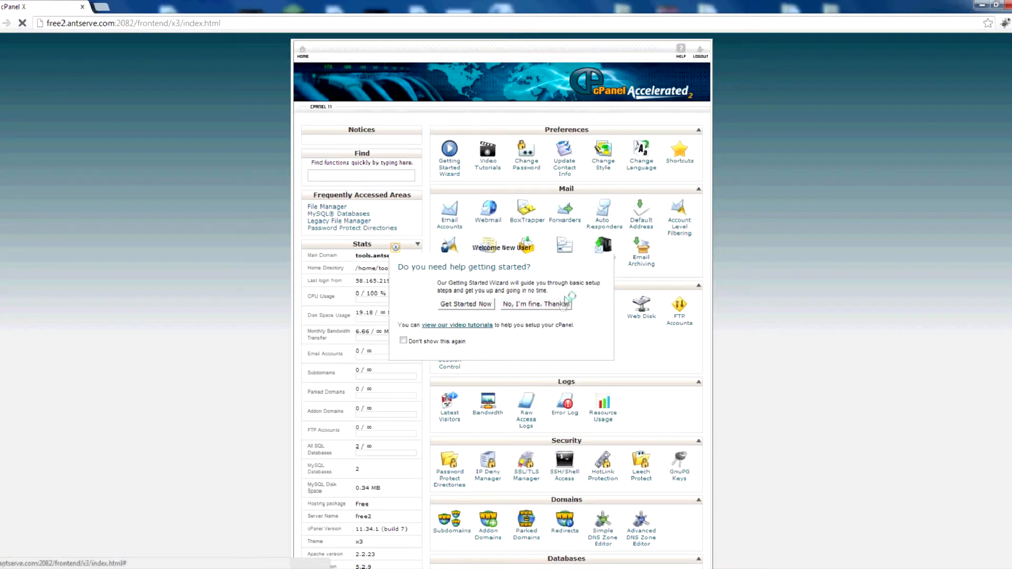
# Dismiss the welcome prompt and go to MySQL Databases under the Databases section
pyautogui.click(564, 304)
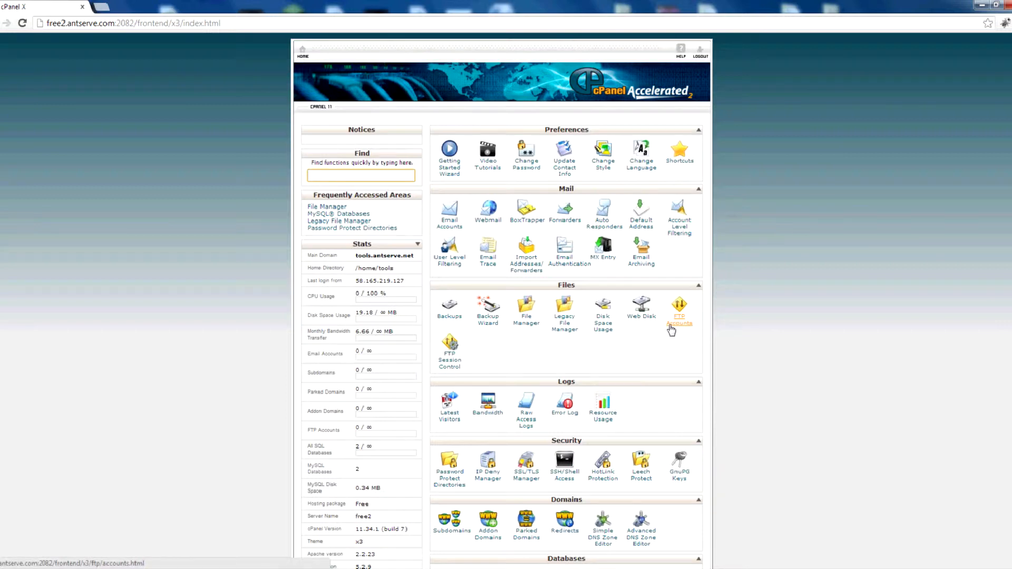
pyautogui.scroll(-7, 728, 311)
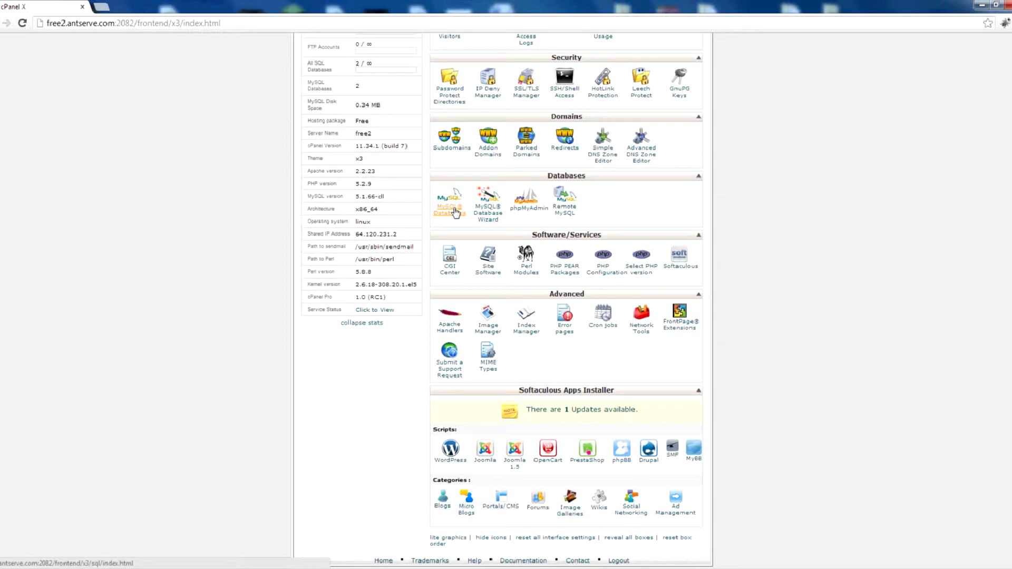
pyautogui.click(456, 212)
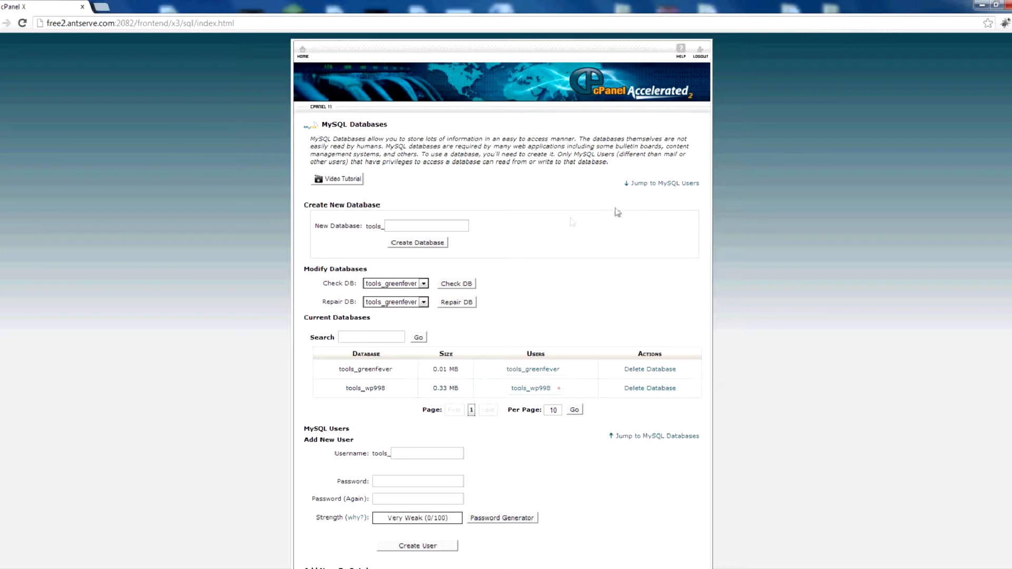
# Create the database tools_testdatabase by entering testdatabase after the tools_ prefix
pyautogui.moveTo(301, 209); pyautogui.dragTo(382, 208)
pyautogui.click(406, 223)
pyautogui.moveTo(366, 227); pyautogui.dragTo(385, 227)
pyautogui.click(388, 227)
pyautogui.write('testdatabase')
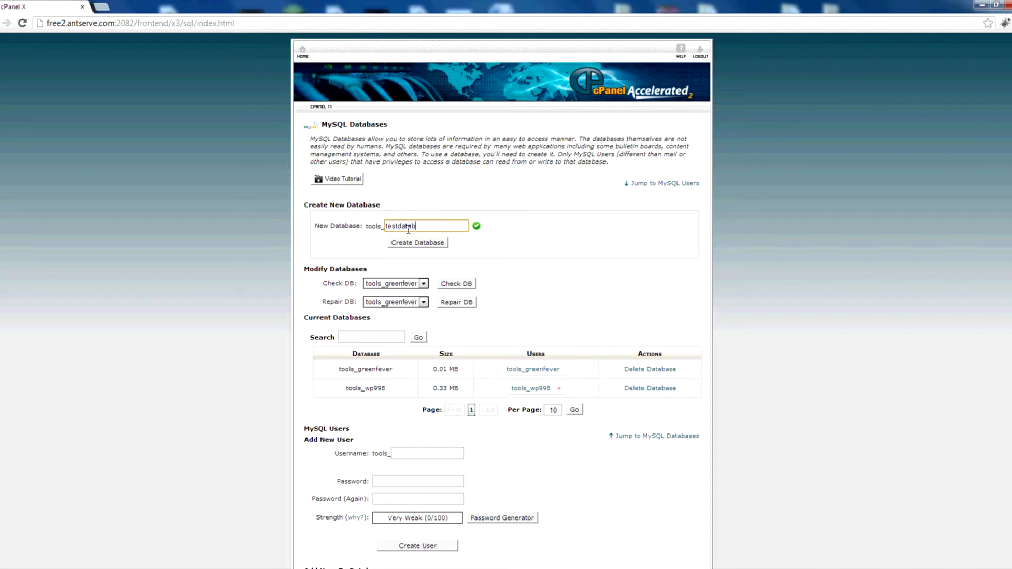
pyautogui.click(415, 241)
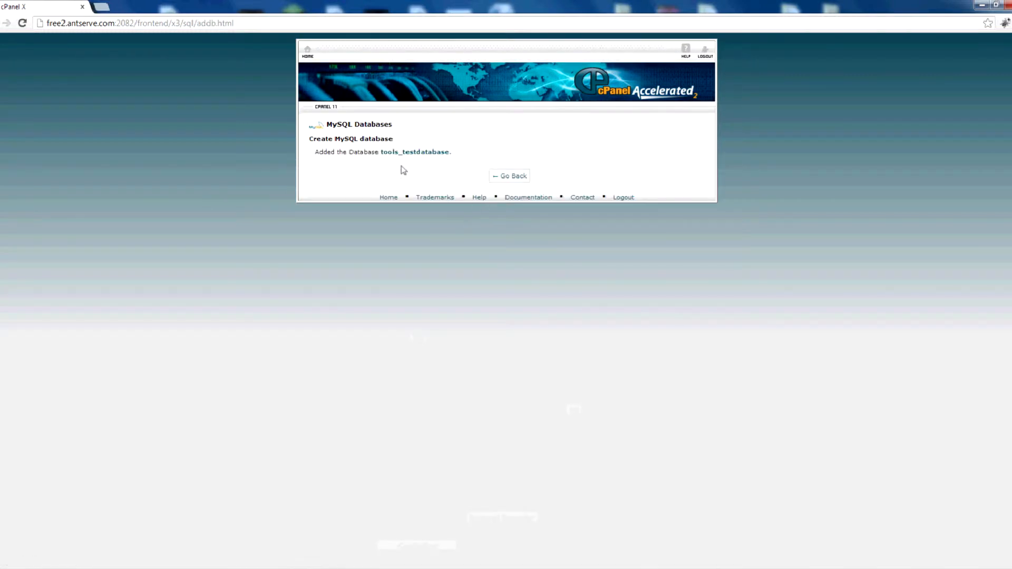
# Return to MySQL Databases, confirm tools_testdatabase is listed, then go to the new-user Username field
pyautogui.click(499, 182)
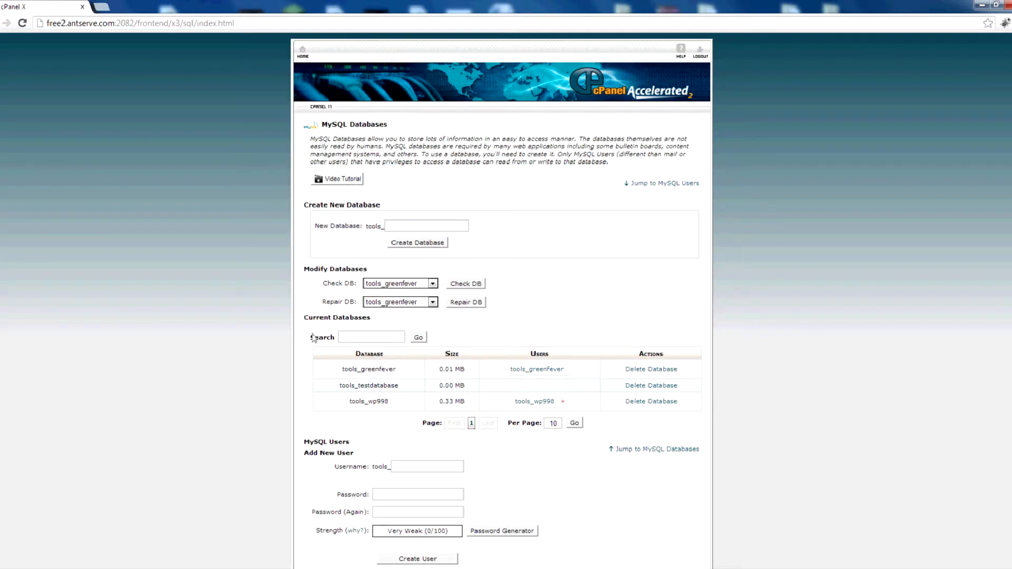
pyautogui.scroll(-1, 307, 327)
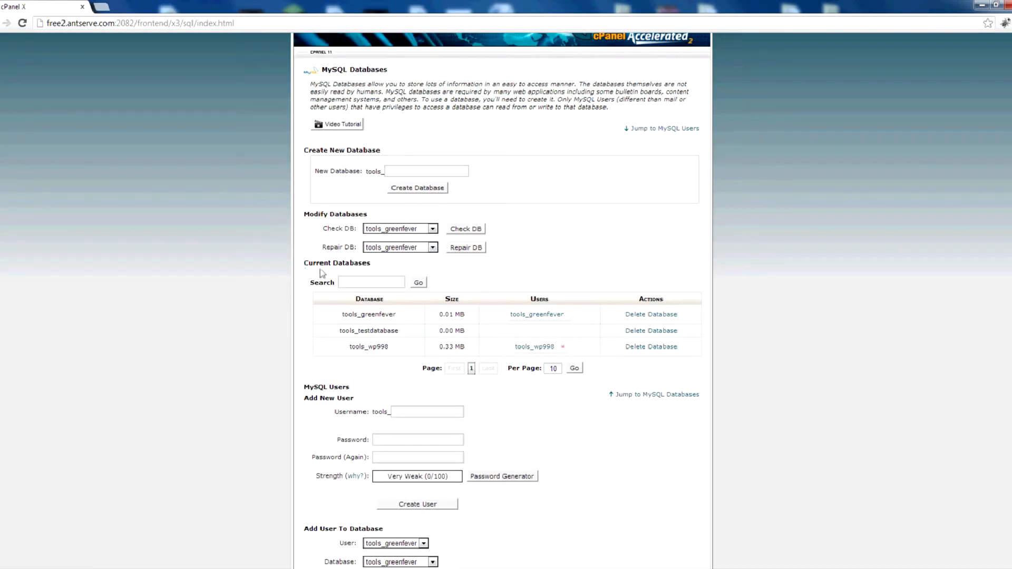
pyautogui.moveTo(338, 331); pyautogui.dragTo(405, 331)
pyautogui.click(407, 333)
pyautogui.scroll(-2, 420, 363)
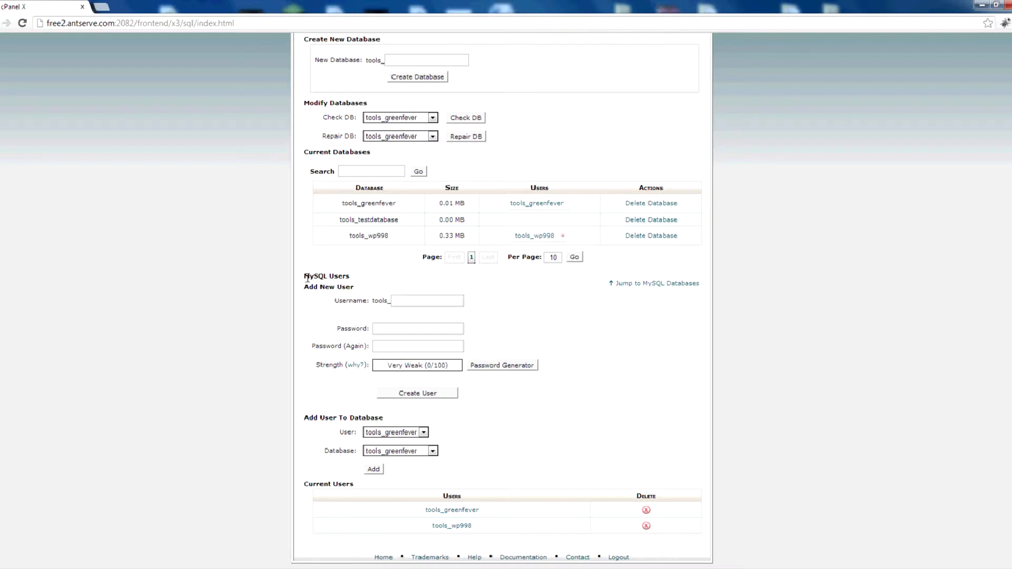
pyautogui.click(411, 305)
# Enter testuser as the new MySQL username after the tools_ prefix
pyautogui.moveTo(372, 300); pyautogui.dragTo(402, 300)
pyautogui.click(402, 301)
pyautogui.click(389, 301)
pyautogui.moveTo(389, 301); pyautogui.dragTo(392, 301)
pyautogui.click(402, 299)
pyautogui.write('testuser')
# Enter and confirm the user's password, then create the tools_testuser user
pyautogui.click(405, 325)
pyautogui.write('********')
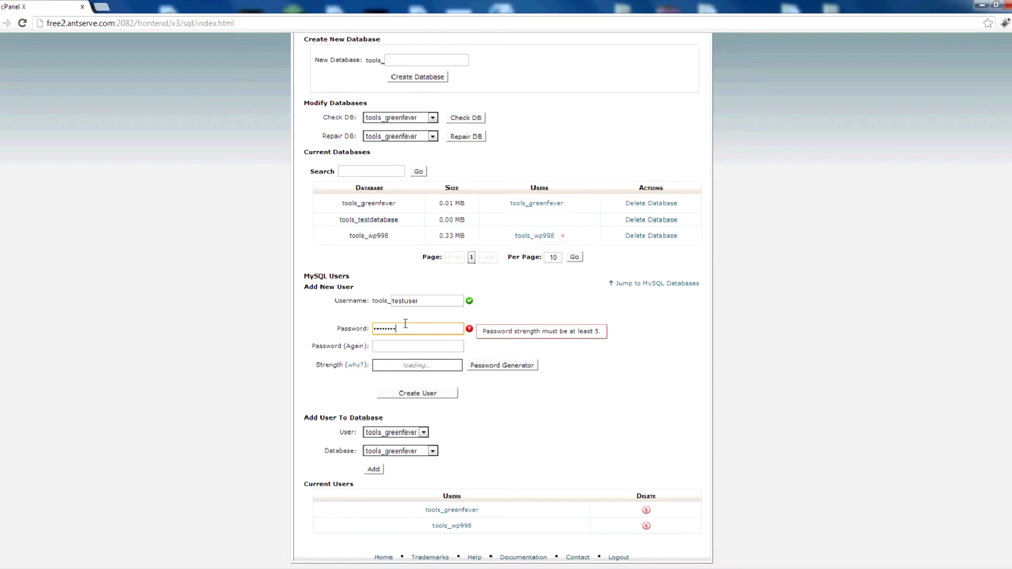
pyautogui.press('BackSpace')
pyautogui.press('BackSpace')
pyautogui.press('BackSpace')
pyautogui.press('BackSpace')
pyautogui.press('BackSpace')
pyautogui.press('BackSpace')
pyautogui.press('BackSpace')
pyautogui.write('••••••••')
pyautogui.press('Tab')
pyautogui.write('••')
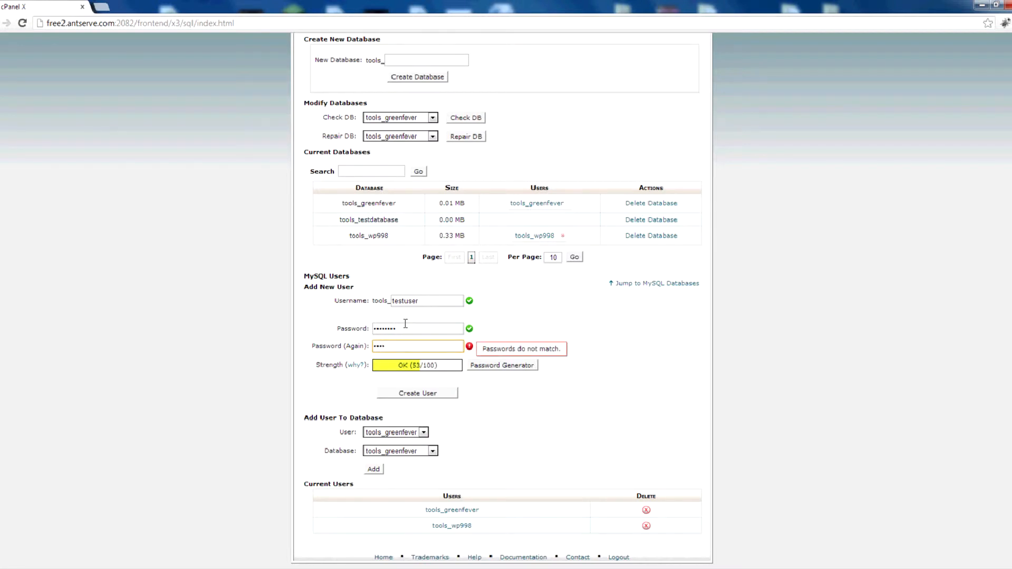
pyautogui.write('••')
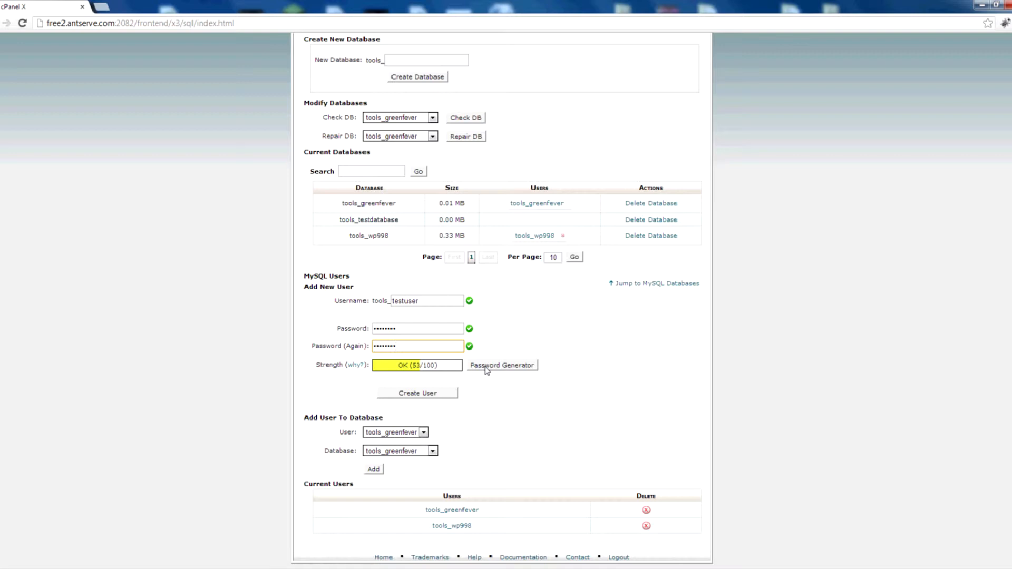
pyautogui.click(435, 395)
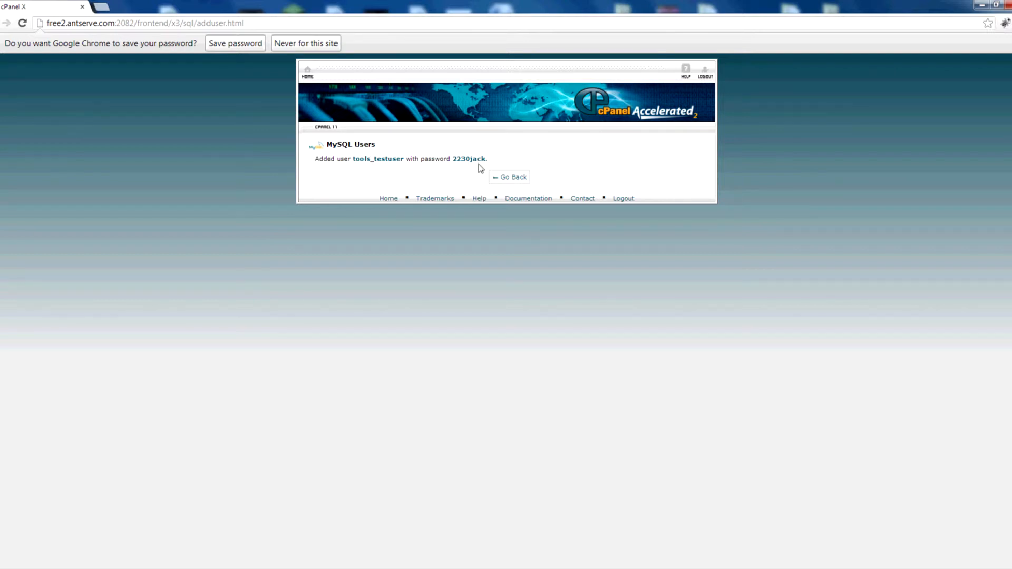
# Add user tools_testuser to database tools_testdatabase in Add User To Database
pyautogui.click(491, 178)
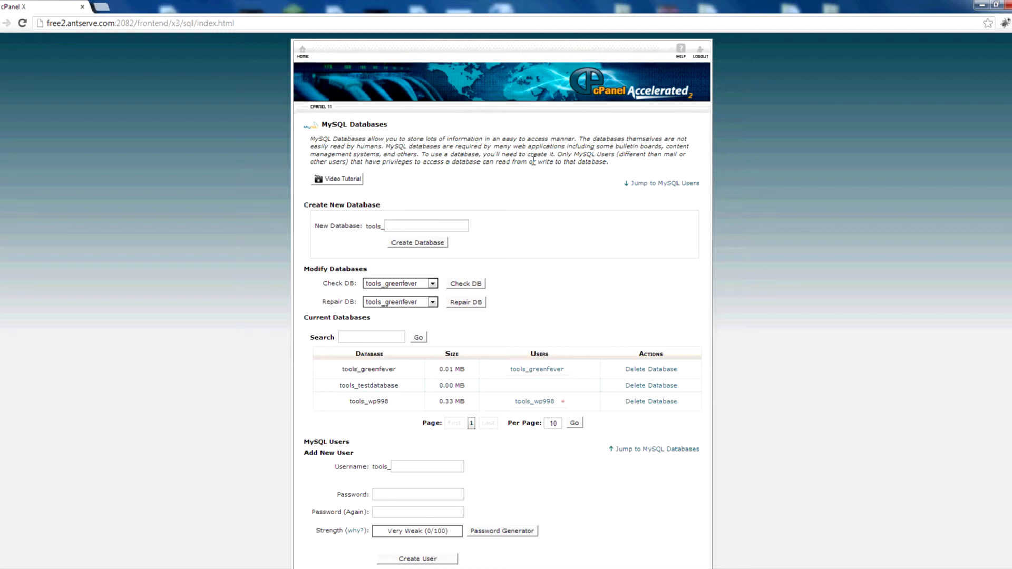
pyautogui.scroll(-3, 534, 161)
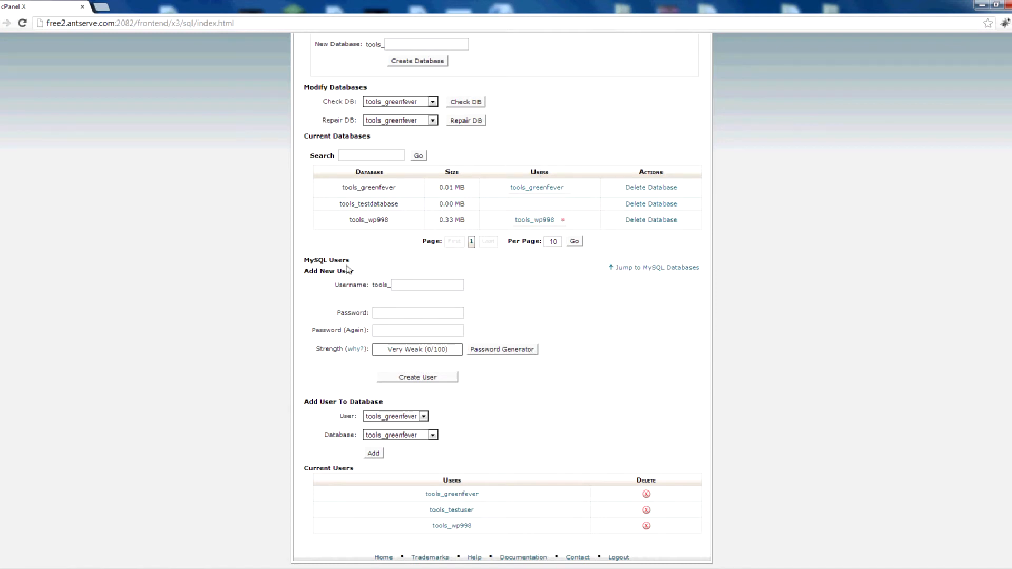
pyautogui.click(377, 417)
pyautogui.click(383, 446)
pyautogui.click(396, 435)
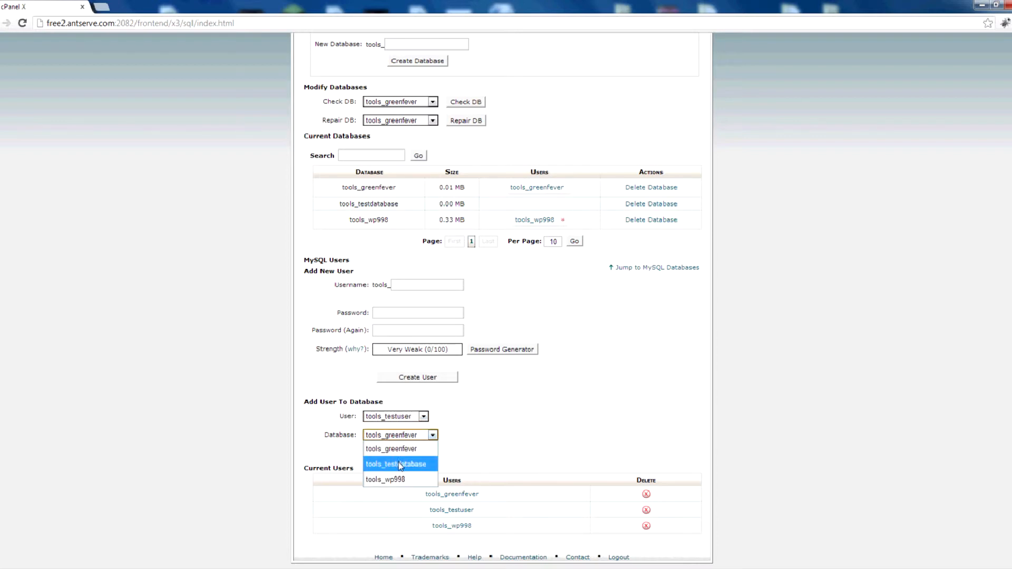
pyautogui.click(400, 466)
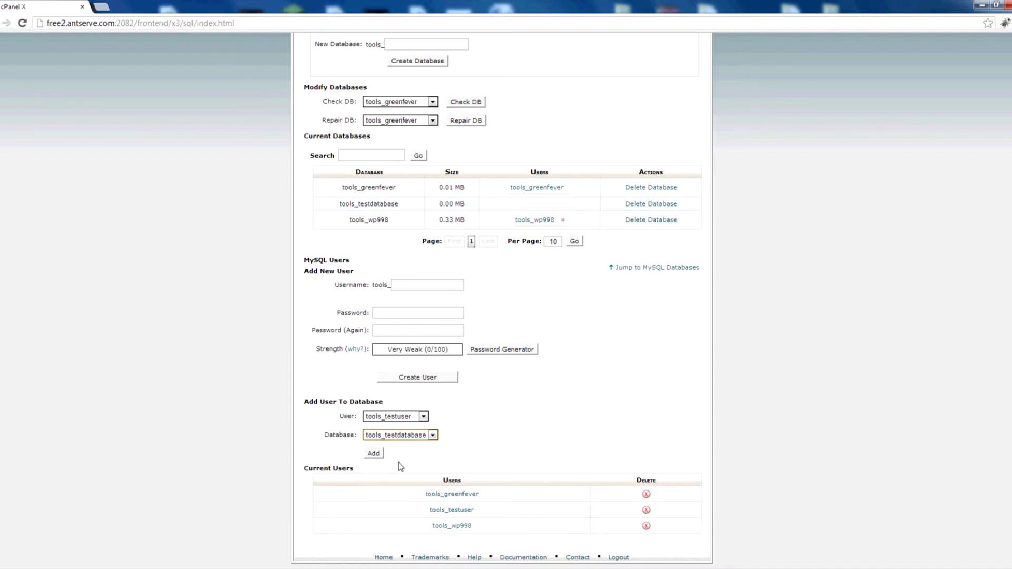
pyautogui.click(373, 454)
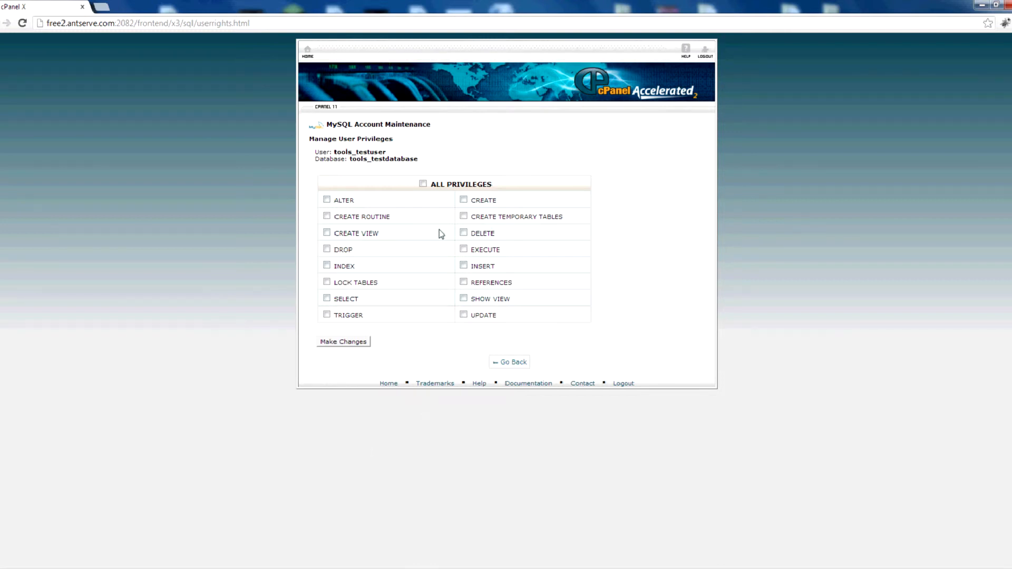
# Grant ALL PRIVILEGES, save the changes, and return to the MySQL Databases list
pyautogui.click(423, 184)
pyautogui.click(363, 343)
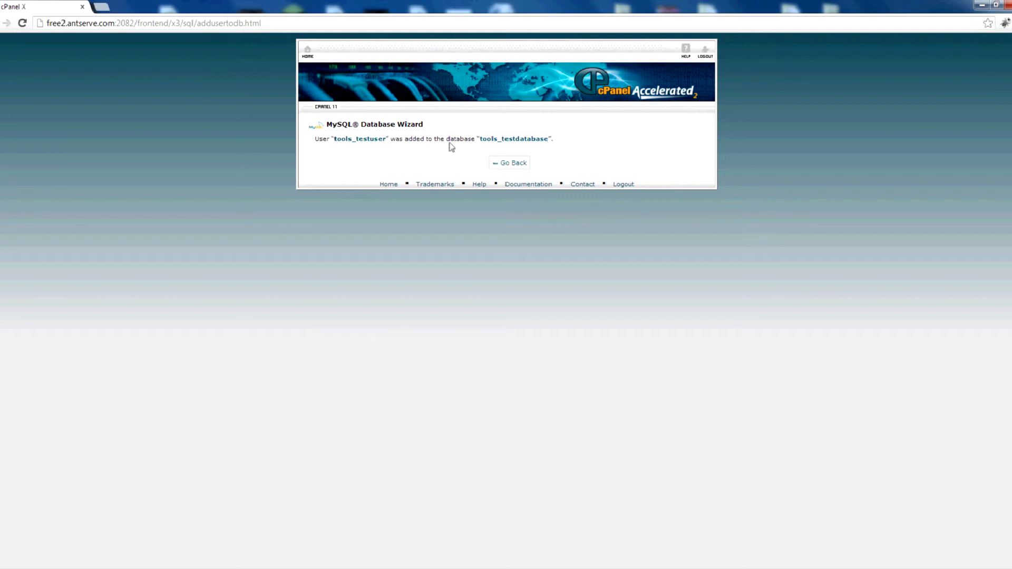
pyautogui.click(501, 162)
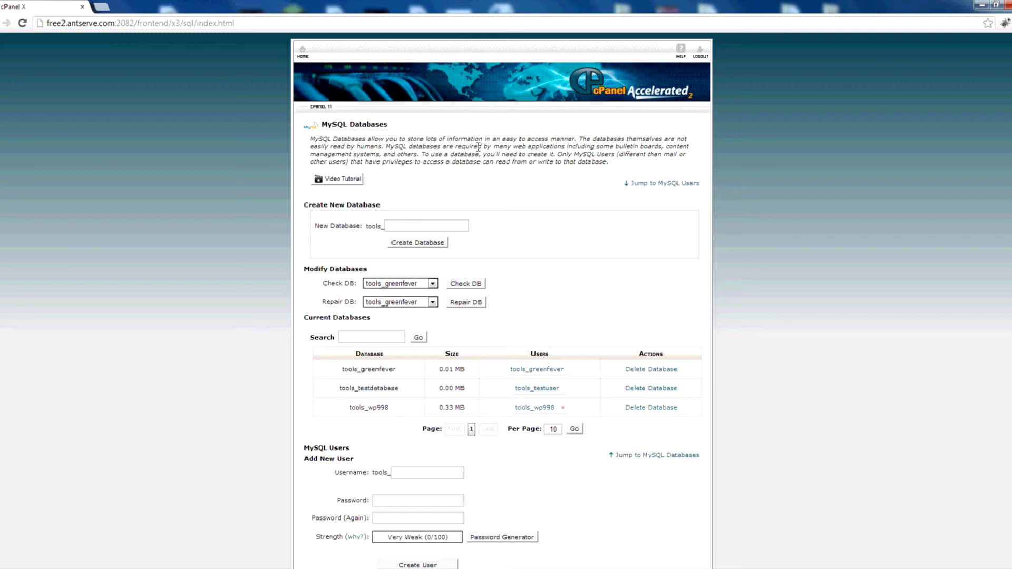
# Return to the cPanel home page and bring the blank Notepad document to the front
pyautogui.click(307, 54)
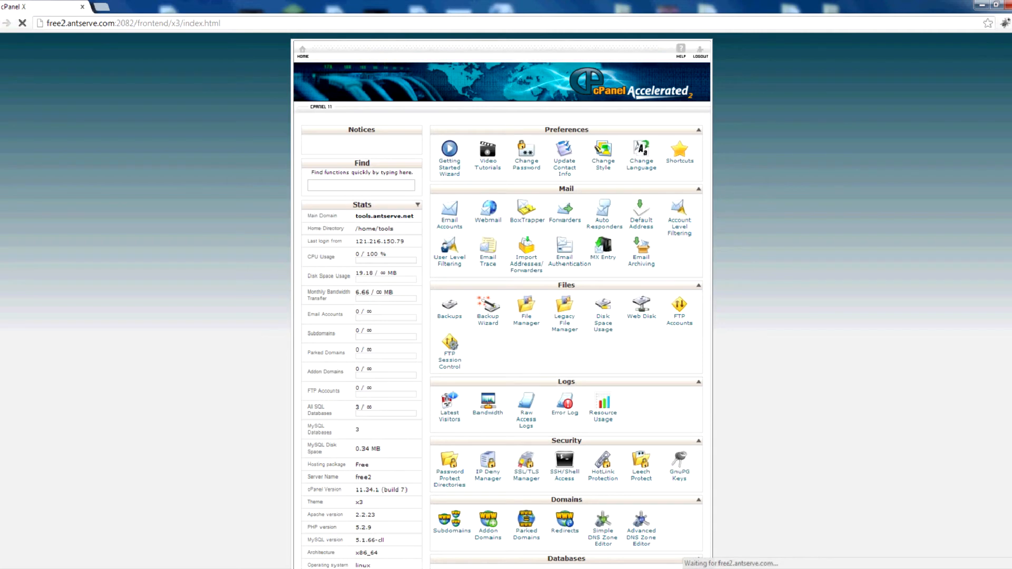
pyautogui.click(233, 568)
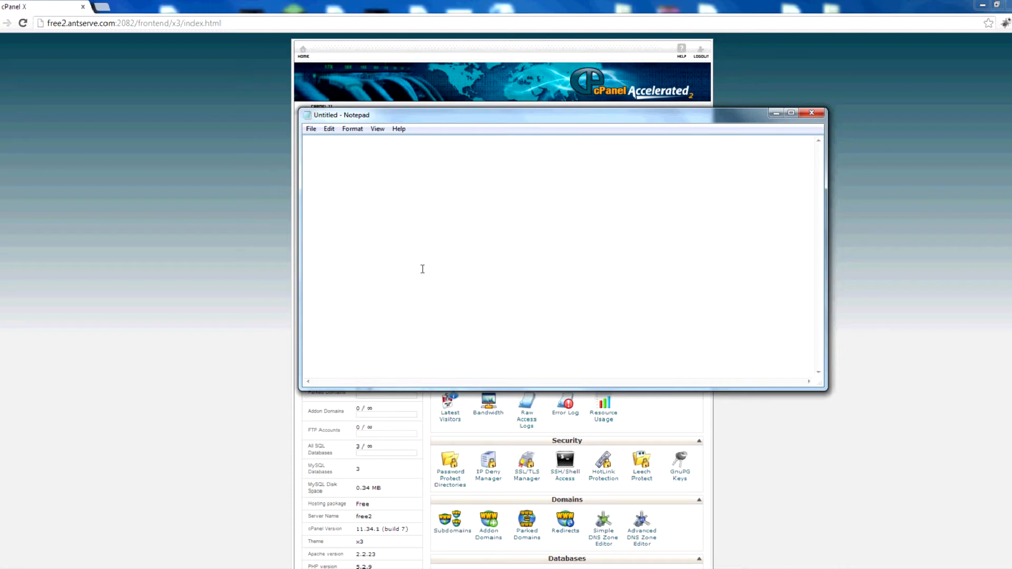
# Note Hostname: localhost, Database Name: tools_testdatabase and Database User: tools_testuser on separate lines
pyautogui.write('Hostname:')
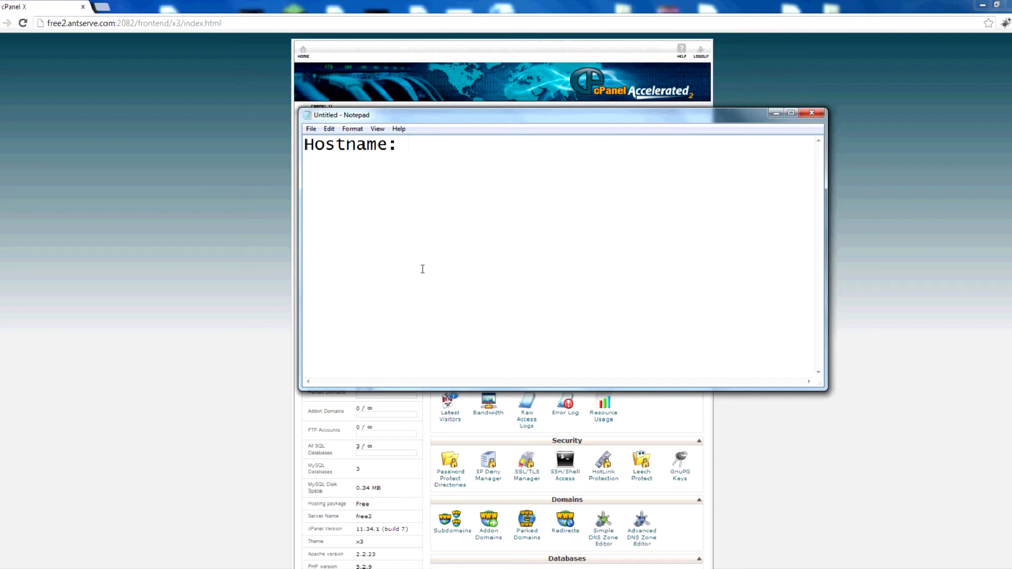
pyautogui.write(' localhost')
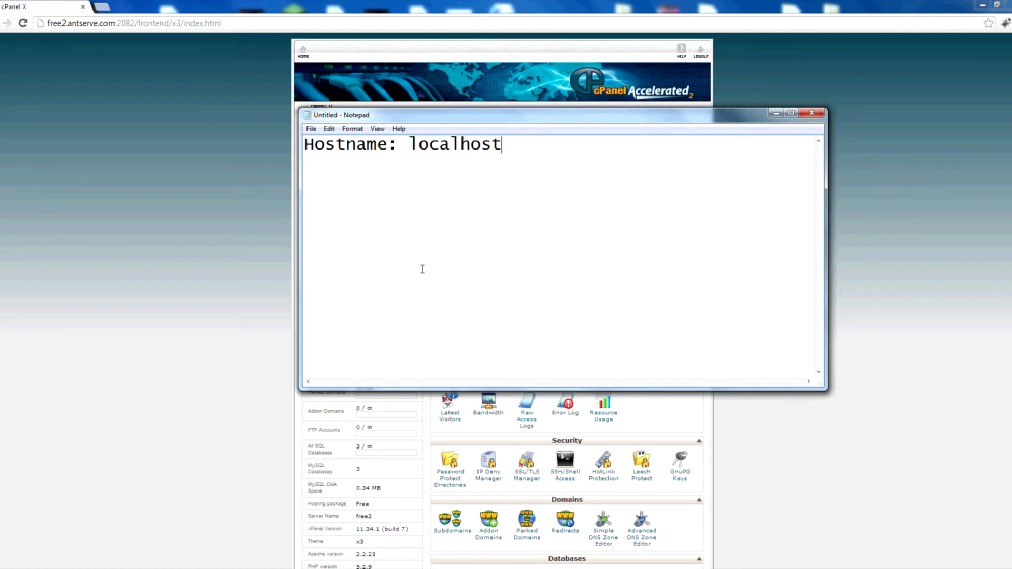
pyautogui.press('Return')
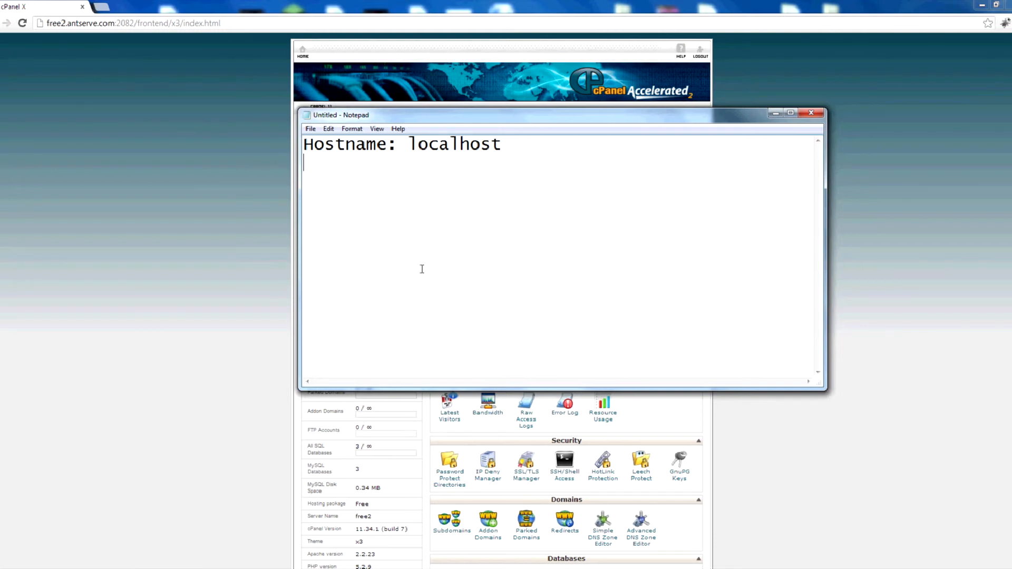
pyautogui.press('Return')
pyautogui.write('Da')
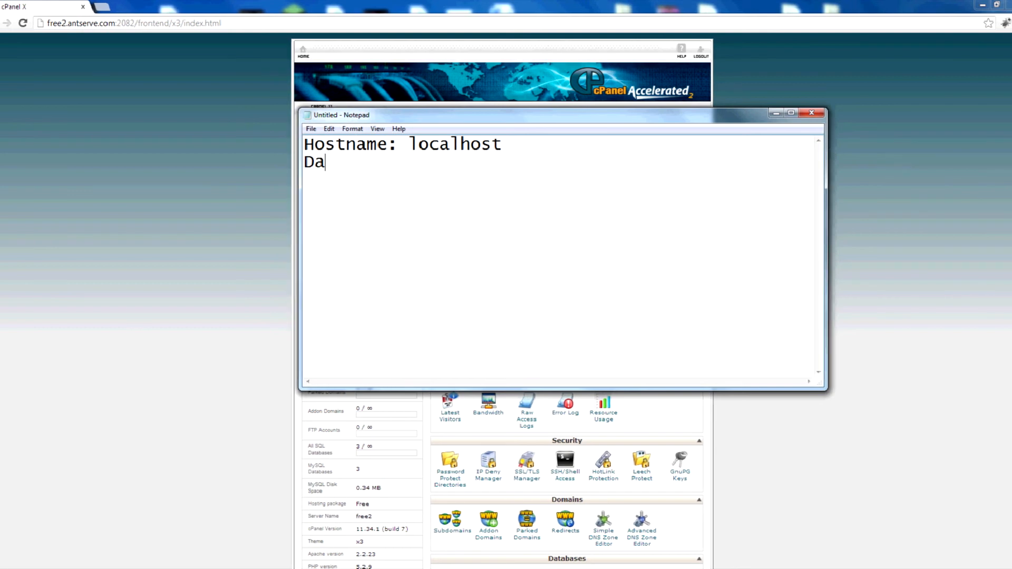
pyautogui.write('tabase Name:')
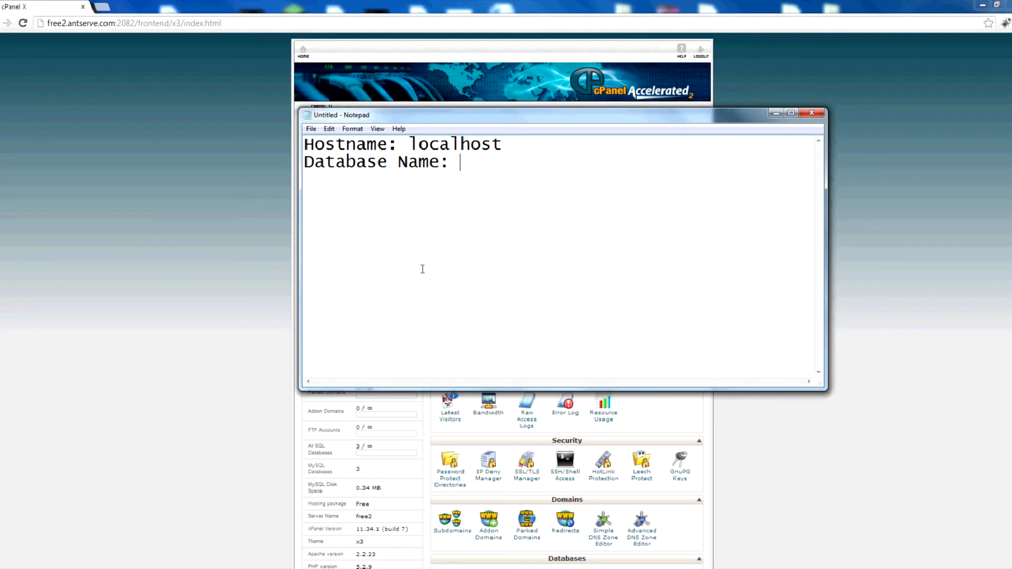
pyautogui.write(' tools_')
pyautogui.write('testda')
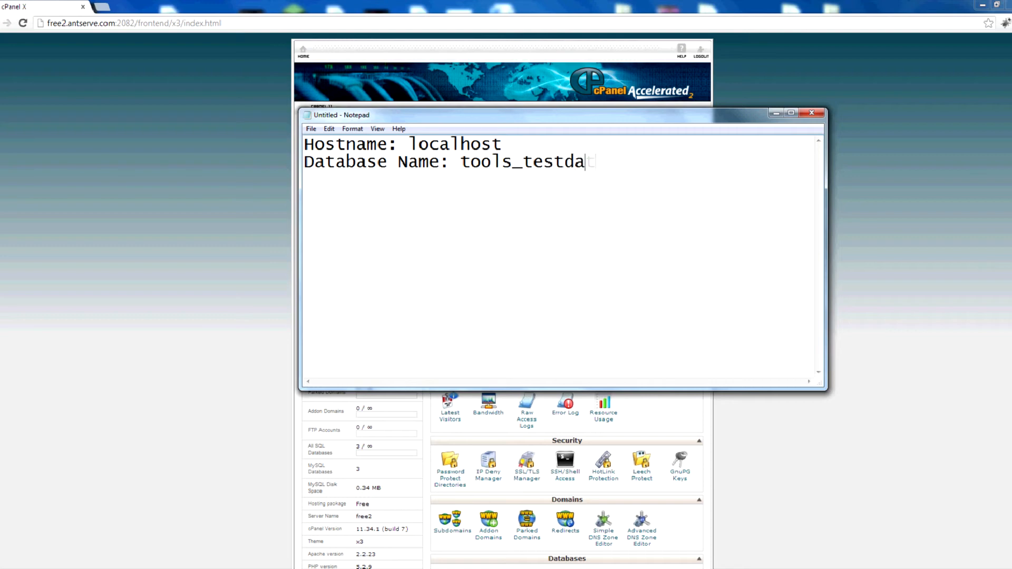
pyautogui.write('tabase Database ')
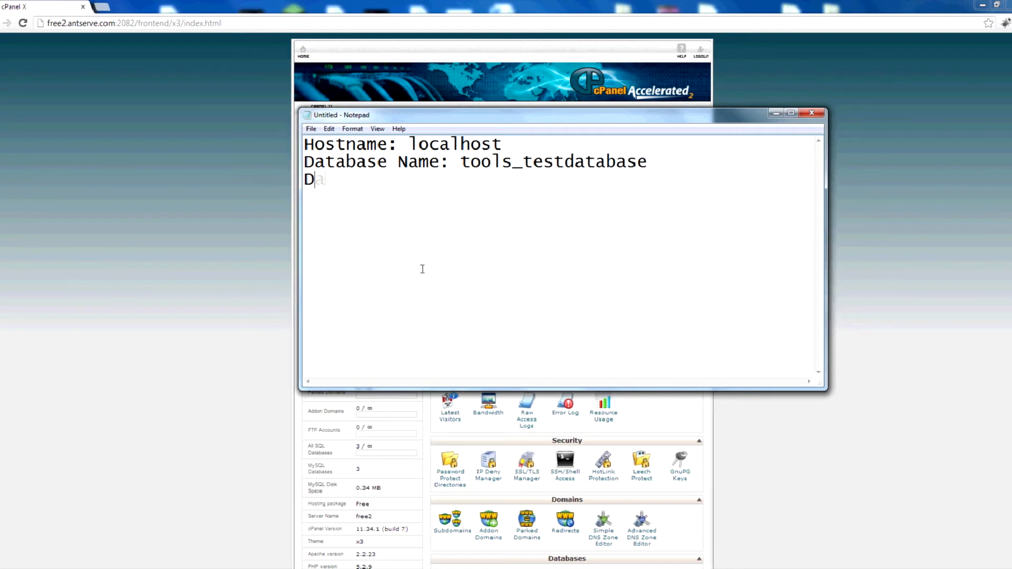
pyautogui.write('User')
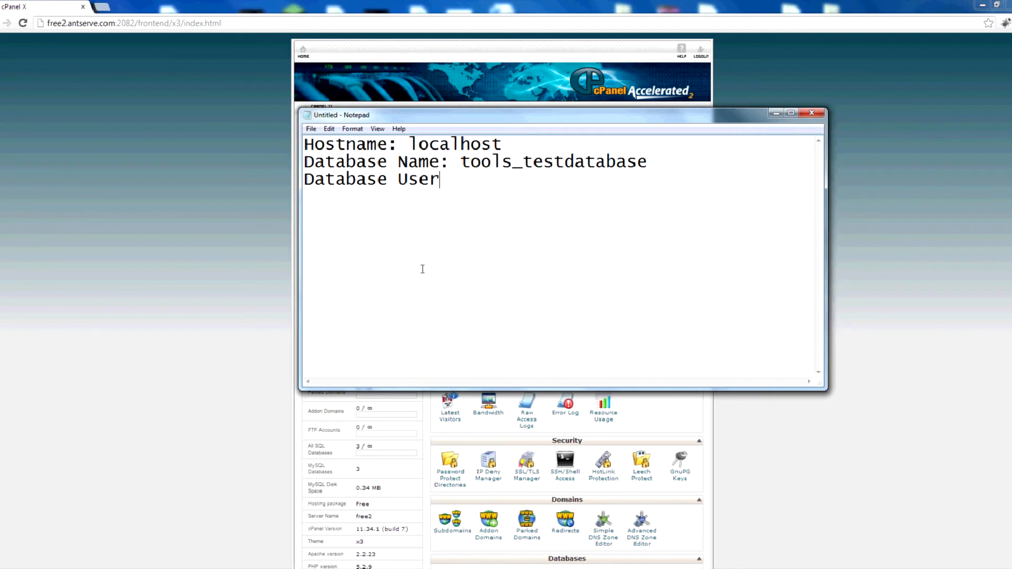
pyautogui.write(': tools_')
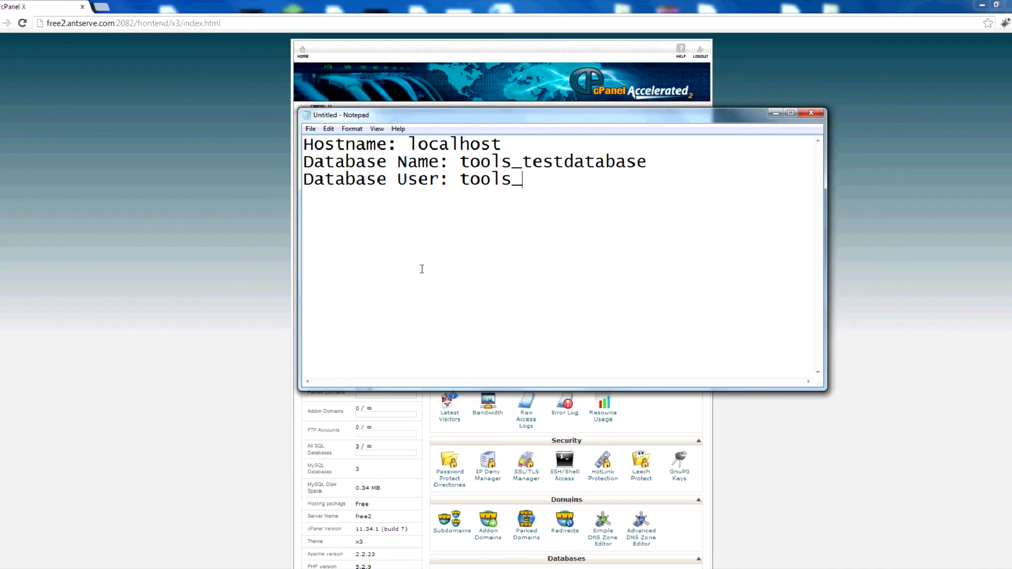
pyautogui.write('testuser')
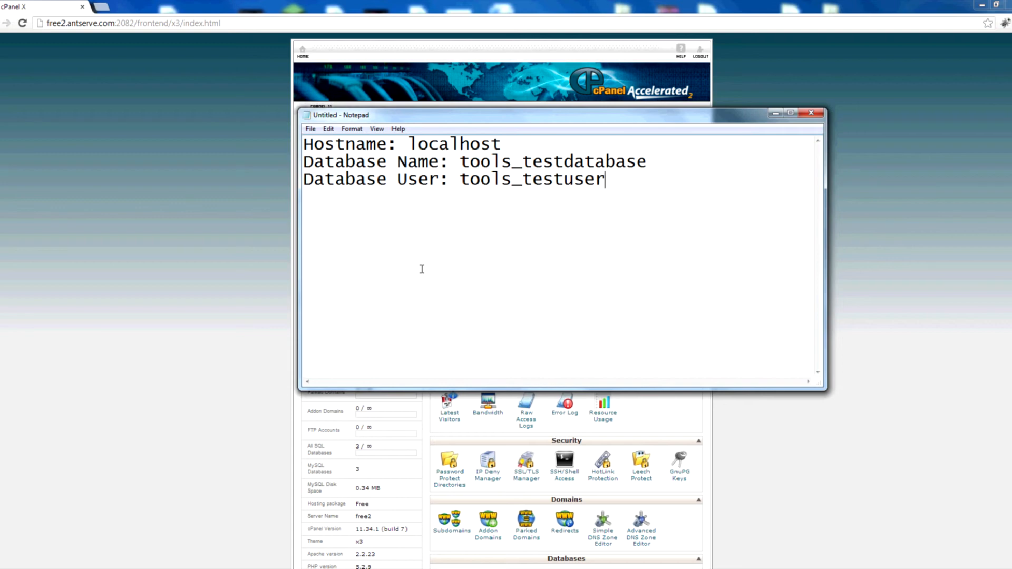
pyautogui.press('Return')
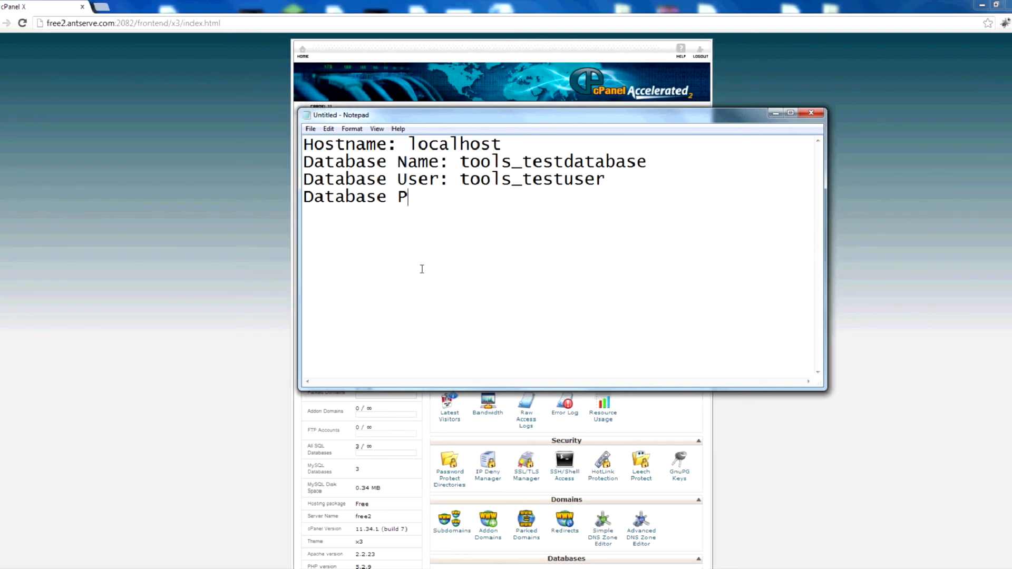
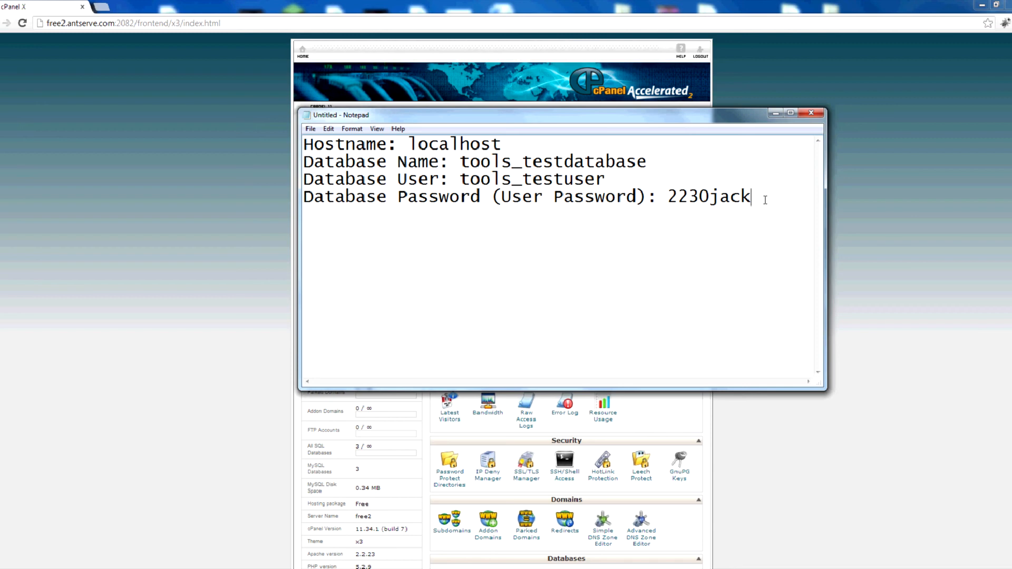
# Minimize Notepad so the cPanel home dashboard is fully visible
pyautogui.click(777, 112)
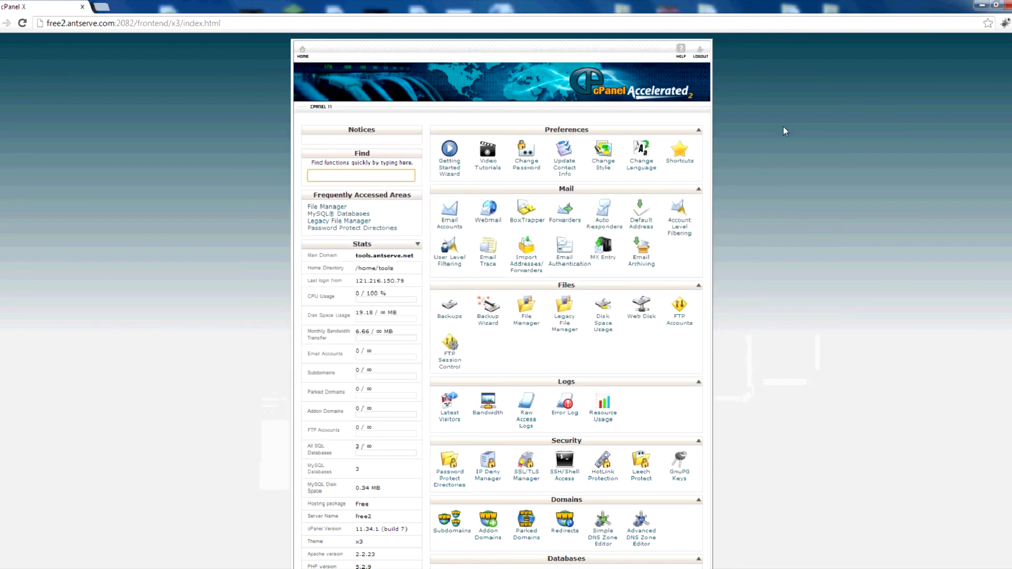